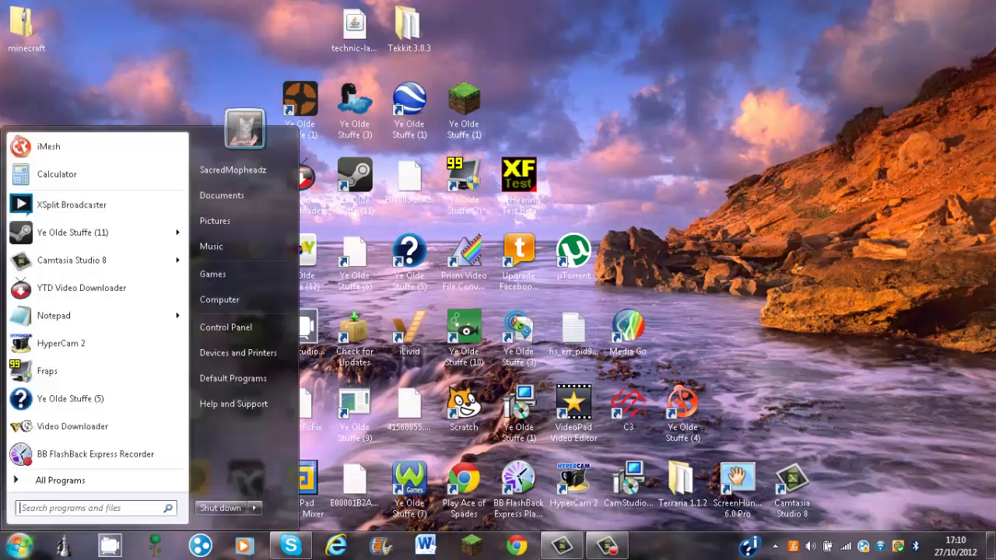
# Close the Start menu so the Minecraft Launcher shows the 1.4.2 news
pyautogui.click(62, 102)
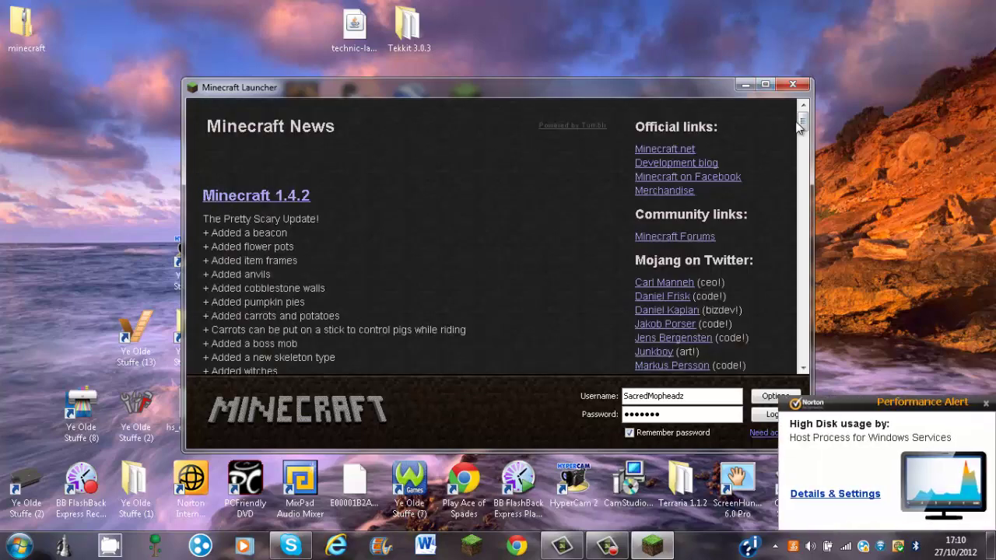
# Scroll the launcher news to the 1.3.2 notes and log in with the saved credentials
pyautogui.moveTo(800, 127); pyautogui.dragTo(801, 198)
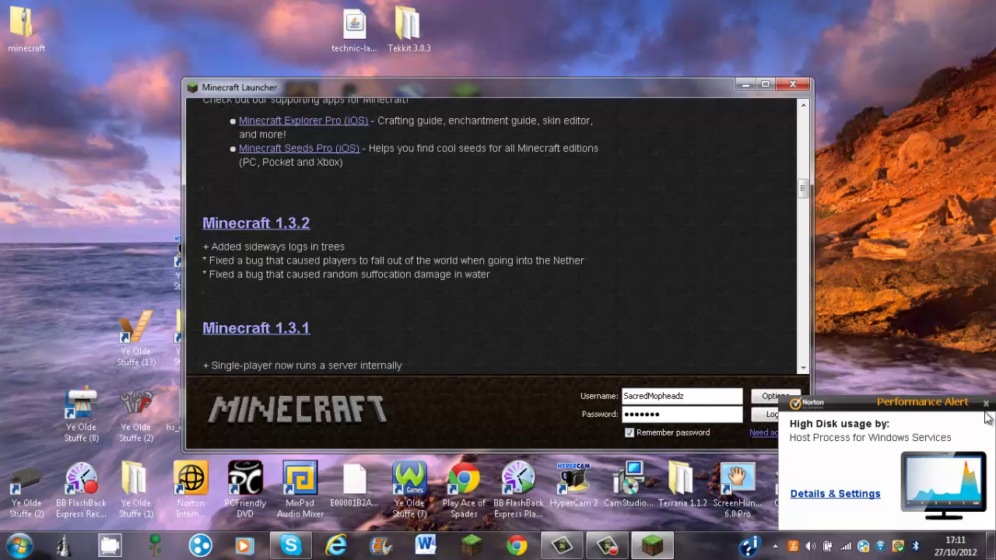
pyautogui.click(788, 414)
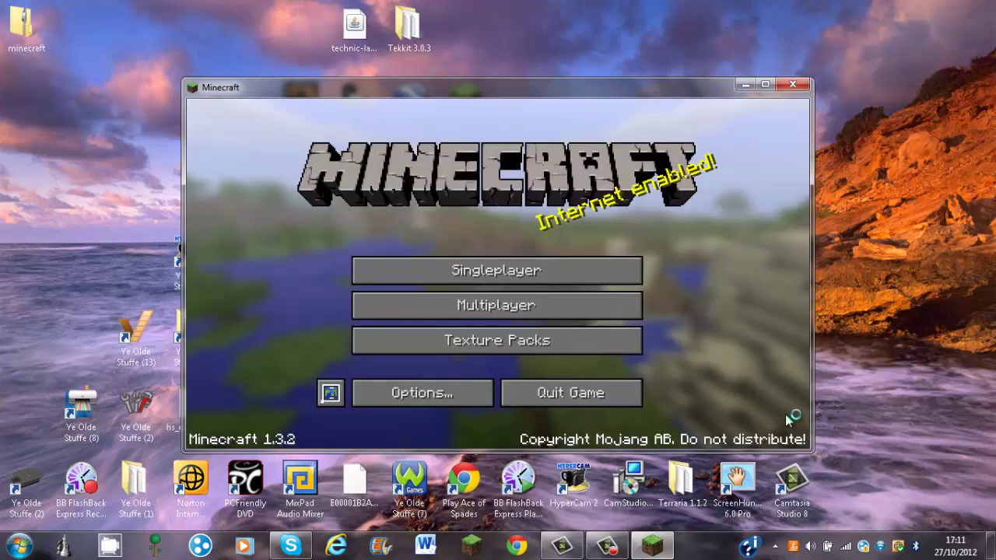
# Maximize the game window, then open the multiplayer server list to join MineZ
pyautogui.click(463, 311)
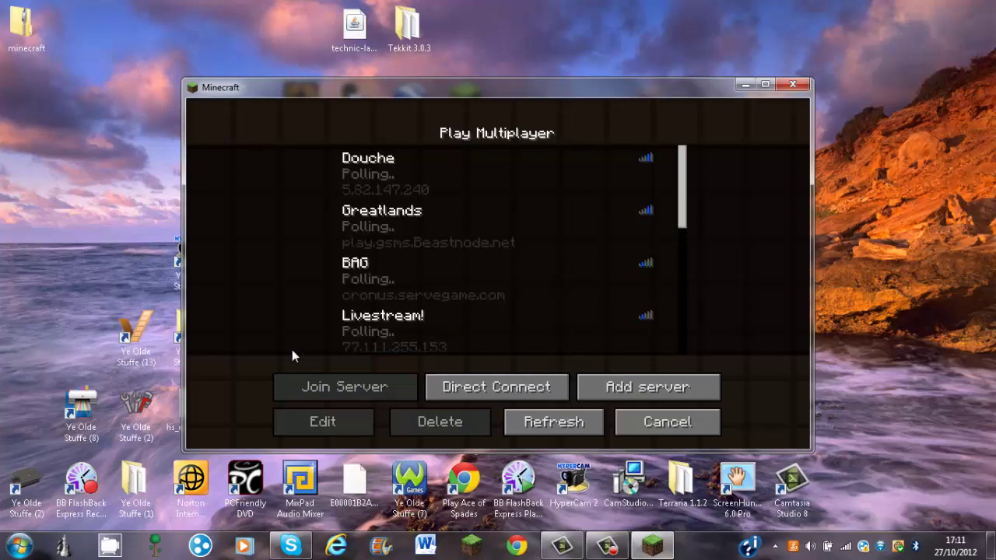
pyautogui.click(688, 420)
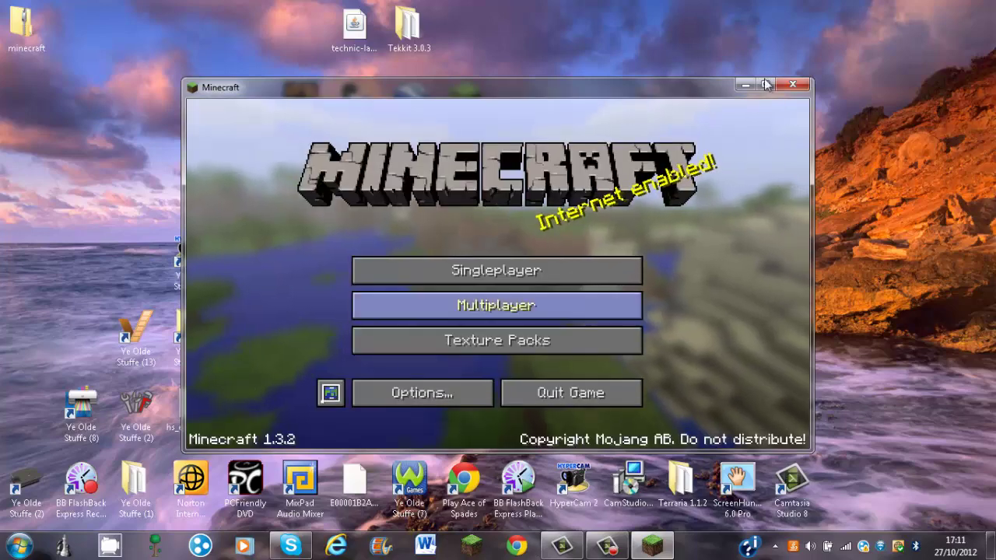
pyautogui.doubleClick(420, 87)
pyautogui.click(419, 259)
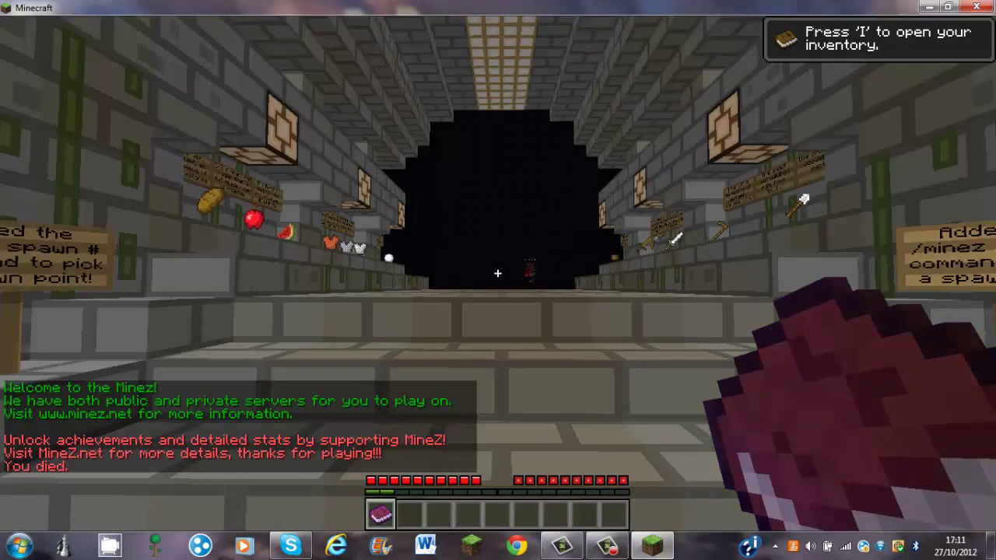
# Send '/minez spawn' in chat and turn on the F3 debug screen
pyautogui.write('/minez spawn')
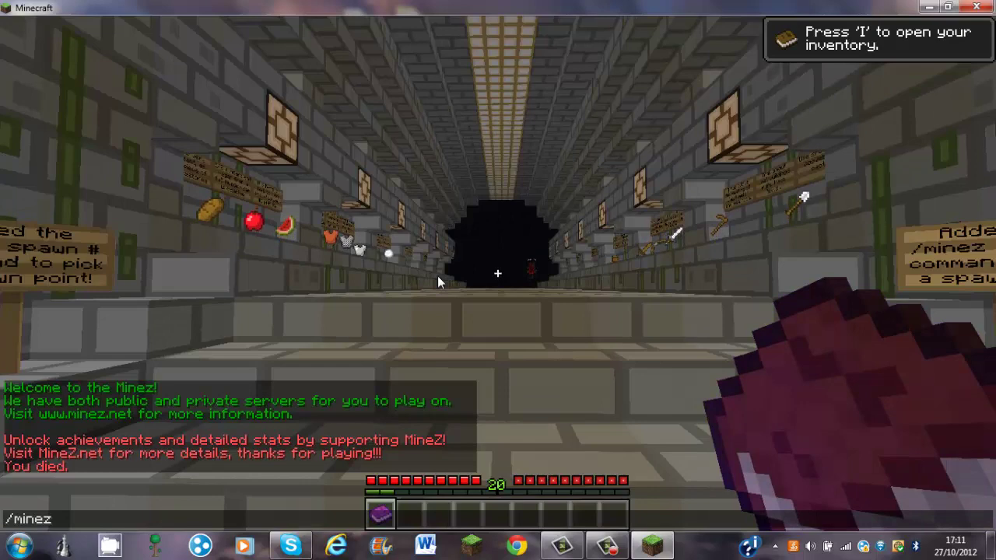
pyautogui.press('Return')
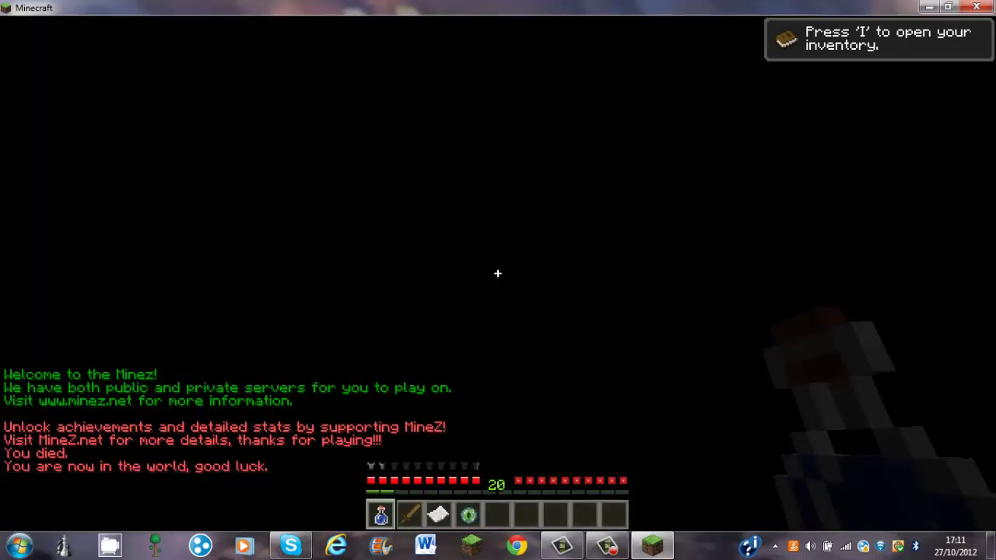
pyautogui.press('F3')
# Walk and jump up the grass steps, then pause and close the game window
pyautogui.press('w')
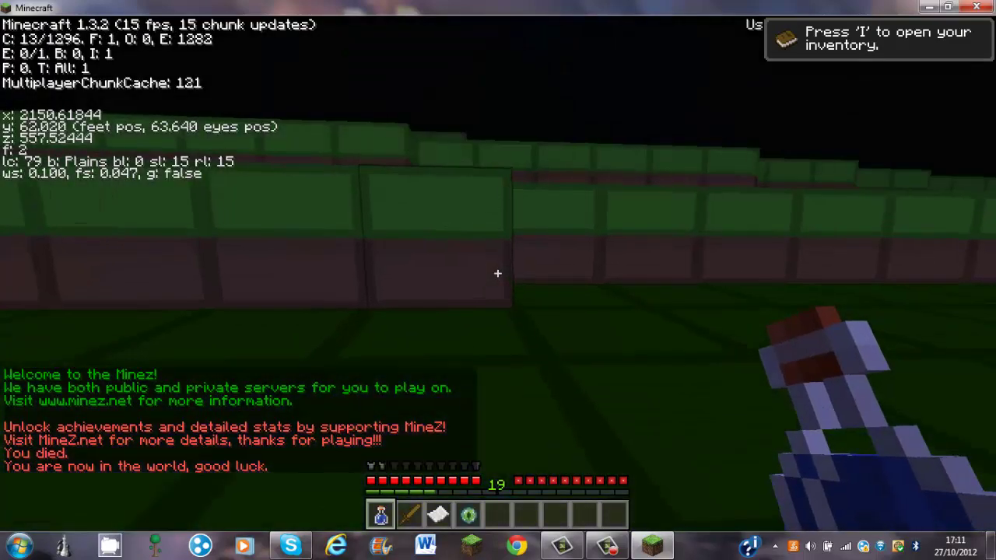
pyautogui.press('w')
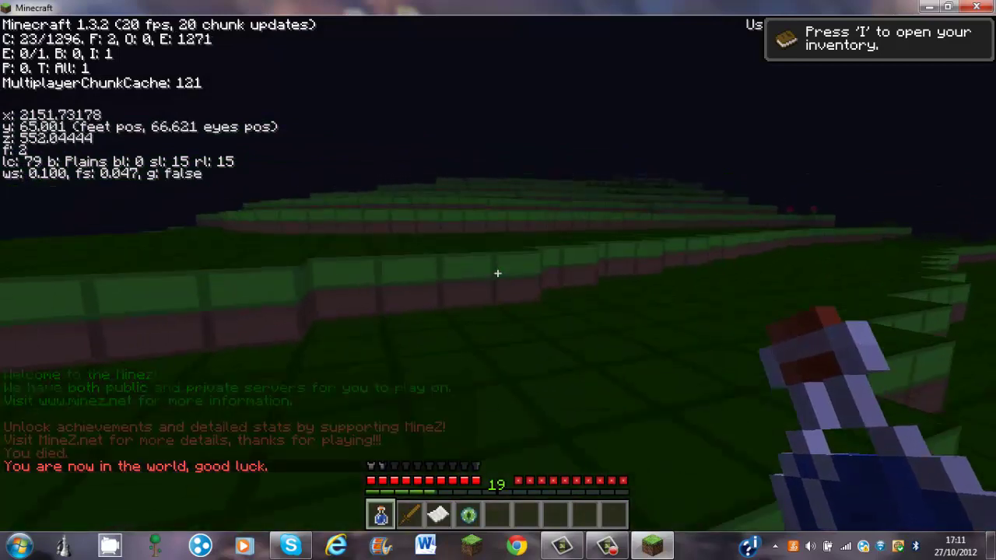
pyautogui.press('space')
pyautogui.press('space')
pyautogui.press('w')
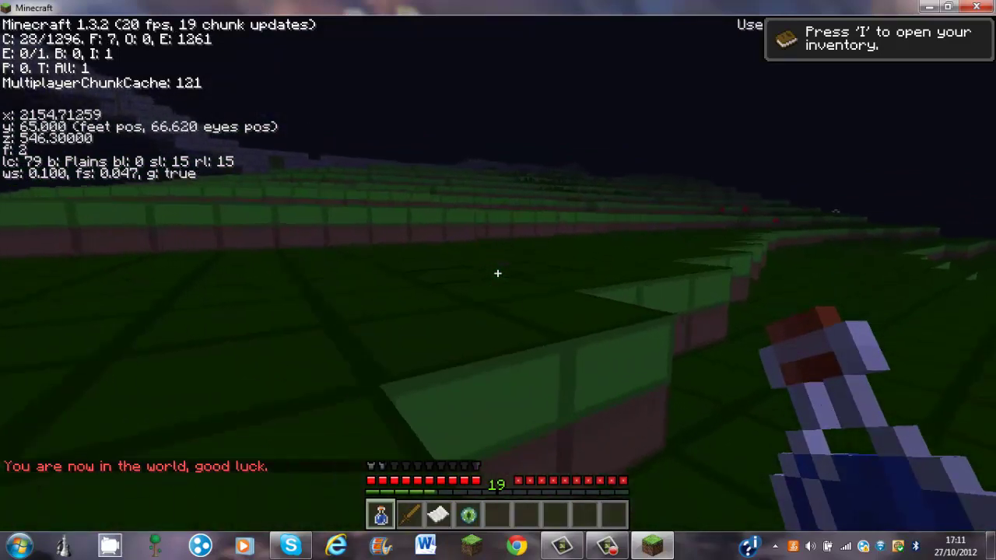
pyautogui.press('w')
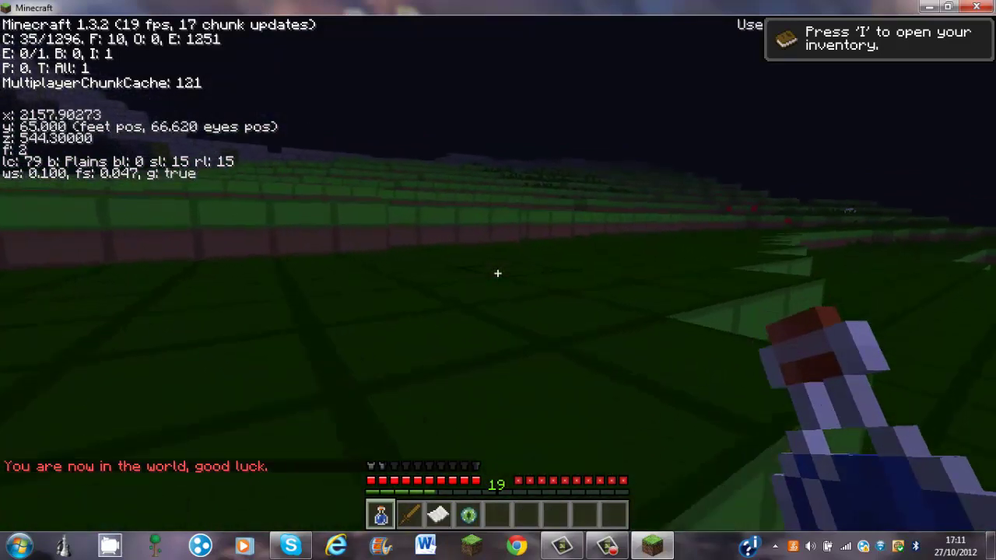
pyautogui.press('space')
pyautogui.press('w')
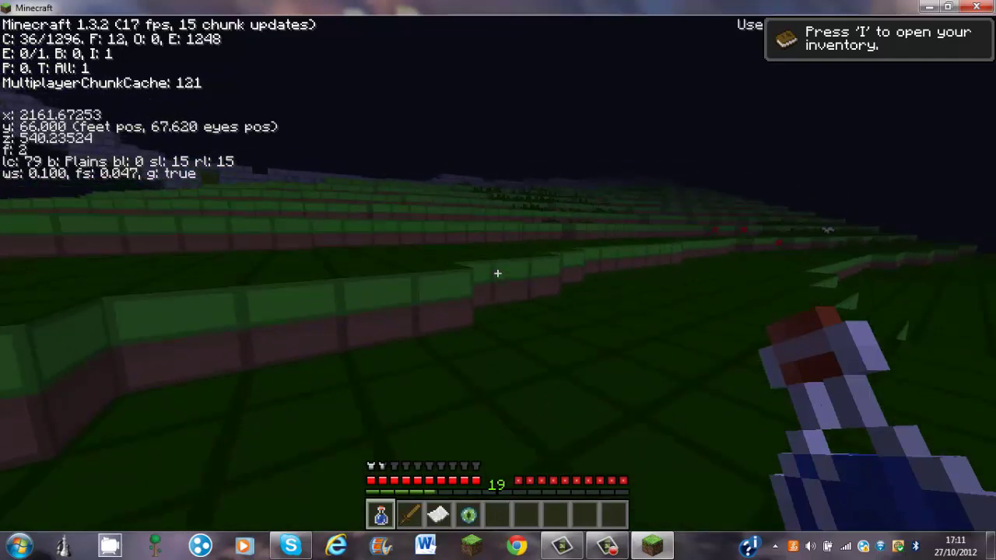
pyautogui.press('space')
pyautogui.press('w')
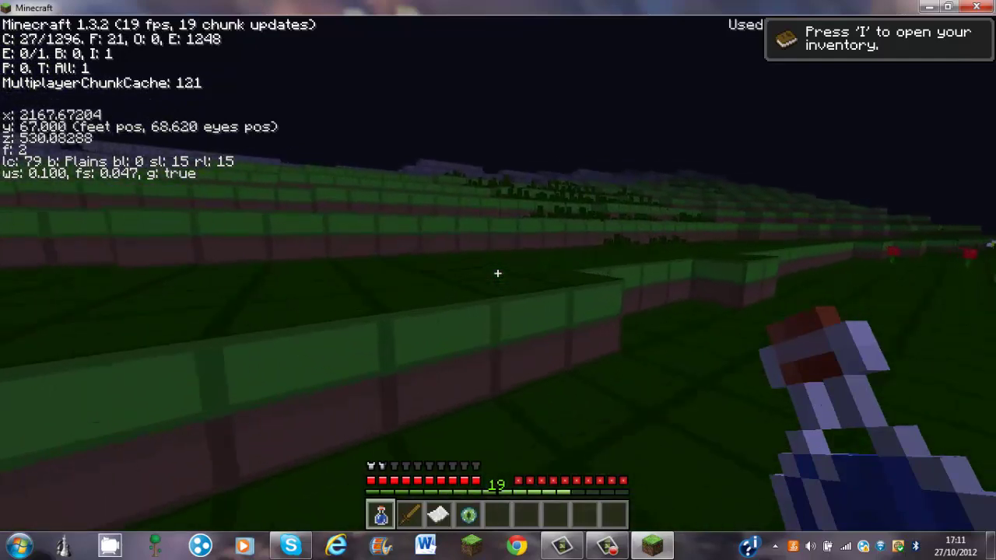
pyautogui.press('space')
pyautogui.press('Escape')
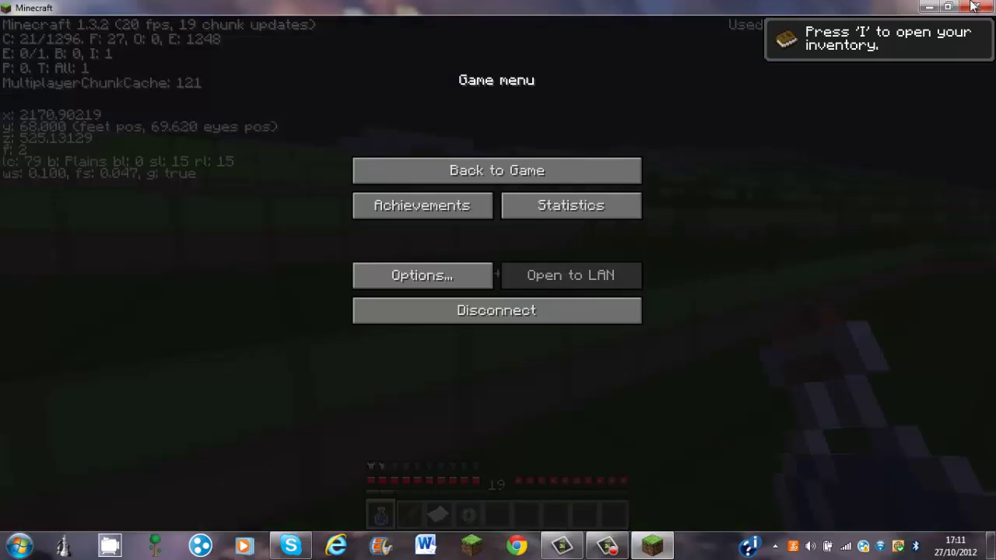
pyautogui.click(976, 7)
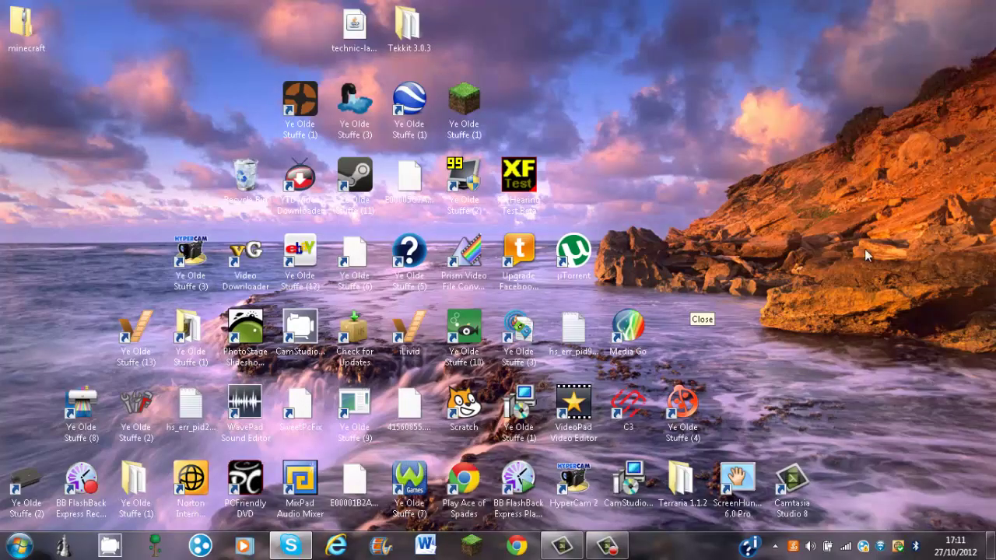
# Bring up the Windows 7 Start menu from the desktop
pyautogui.moveTo(615, 95)
pyautogui.mouseDown()
pyautogui.moveTo(875, 152)
pyautogui.moveTo(894, 241)
pyautogui.mouseUp()
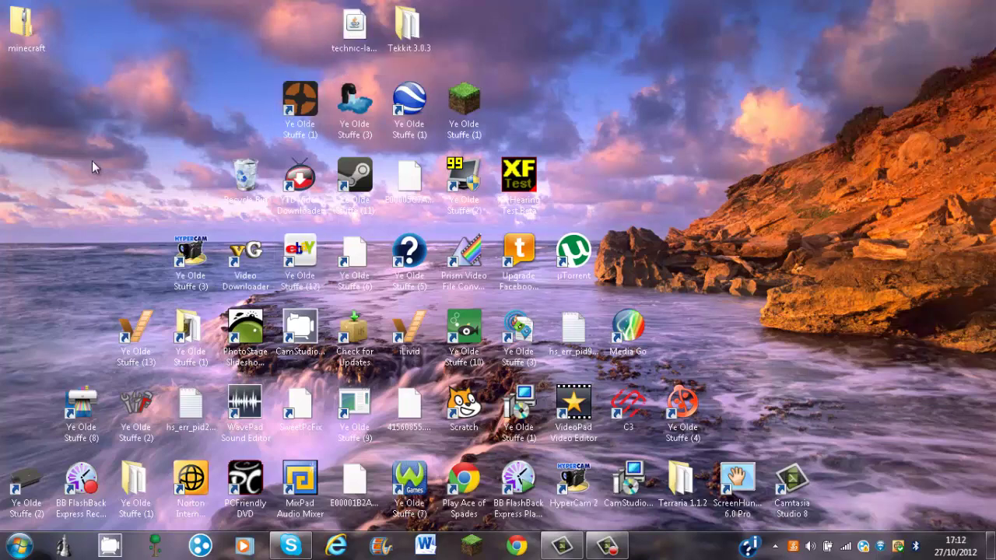
pyautogui.moveTo(158, 216); pyautogui.dragTo(221, 238)
pyautogui.click(24, 549)
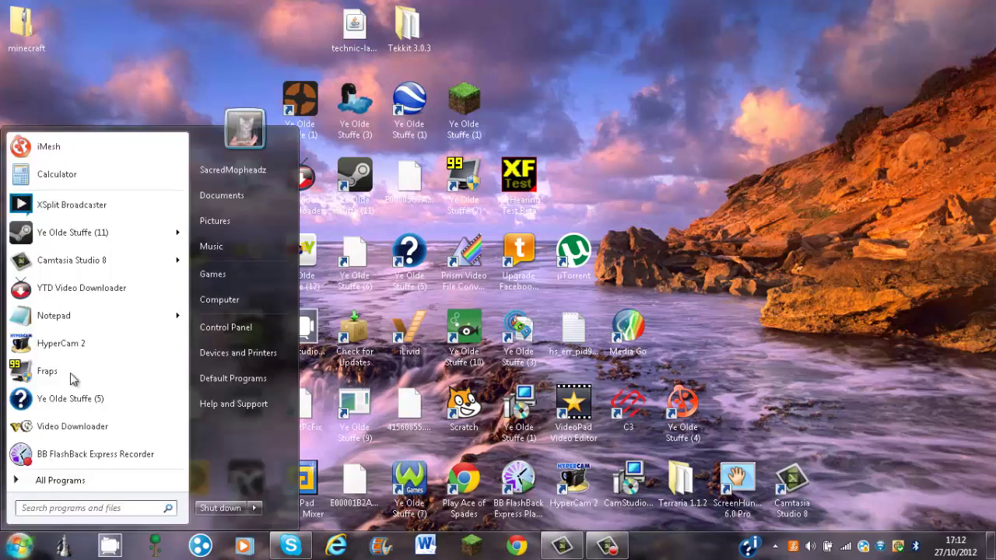
# Go through the user folder to Downloads > MCNostalgia2.1.2 and open the application's context menu
pyautogui.click(222, 173)
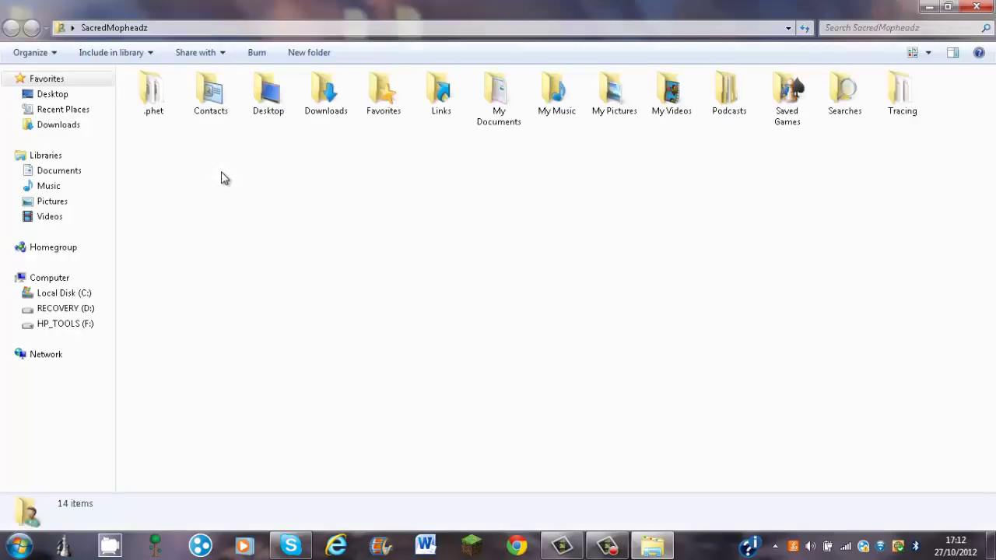
pyautogui.doubleClick(314, 105)
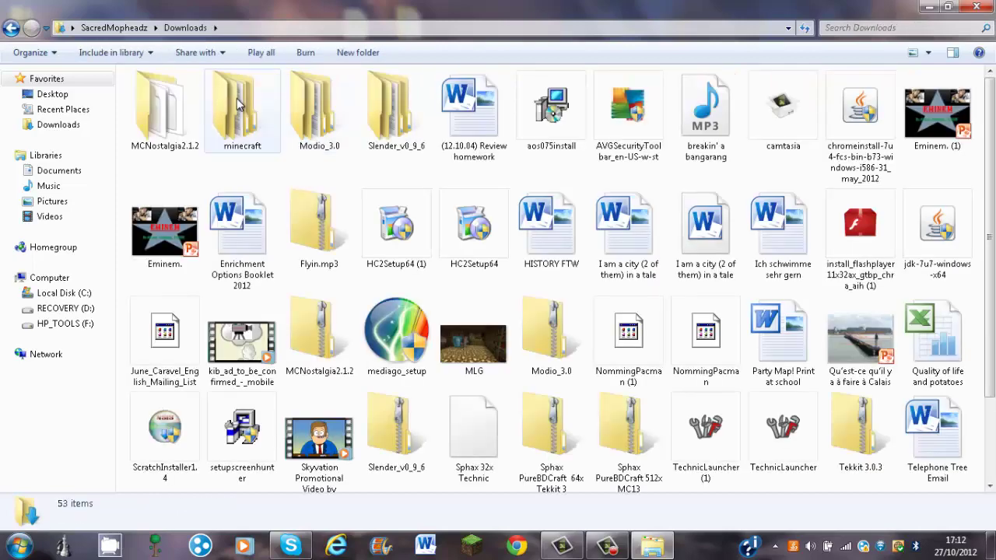
pyautogui.doubleClick(165, 105)
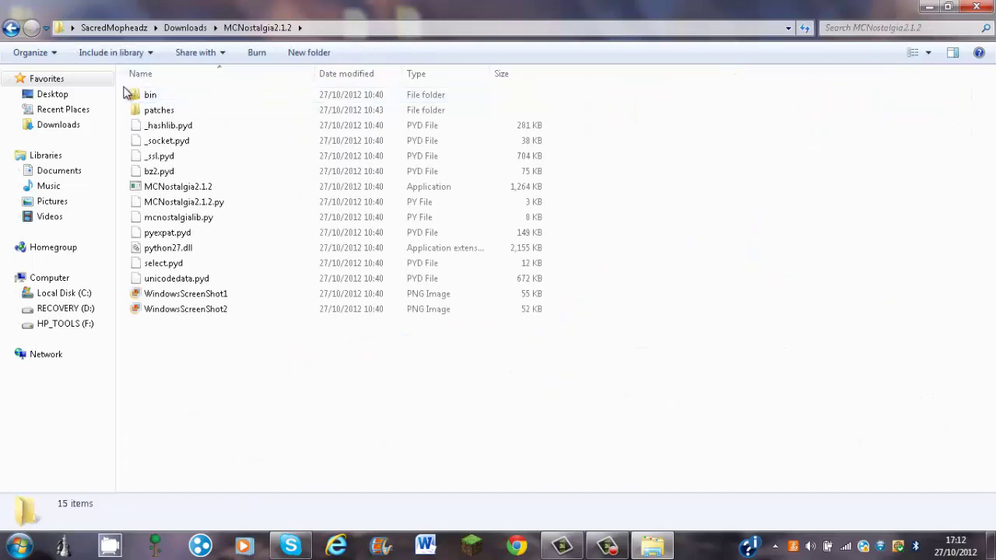
pyautogui.moveTo(125, 89)
pyautogui.mouseDown()
pyautogui.moveTo(229, 220)
pyautogui.moveTo(272, 300)
pyautogui.moveTo(140, 127)
pyautogui.moveTo(121, 121)
pyautogui.mouseUp()
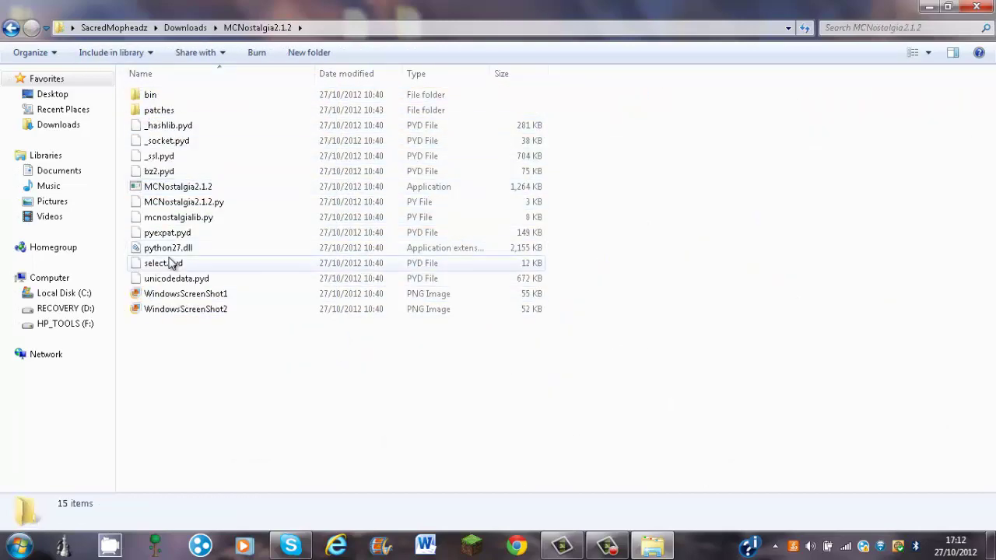
pyautogui.rightClick(192, 182)
# Run MCNostalgia 2.1.2, choose version 117 (1.3.2), get the non-vanilla bin error, and exit
pyautogui.click(229, 194)
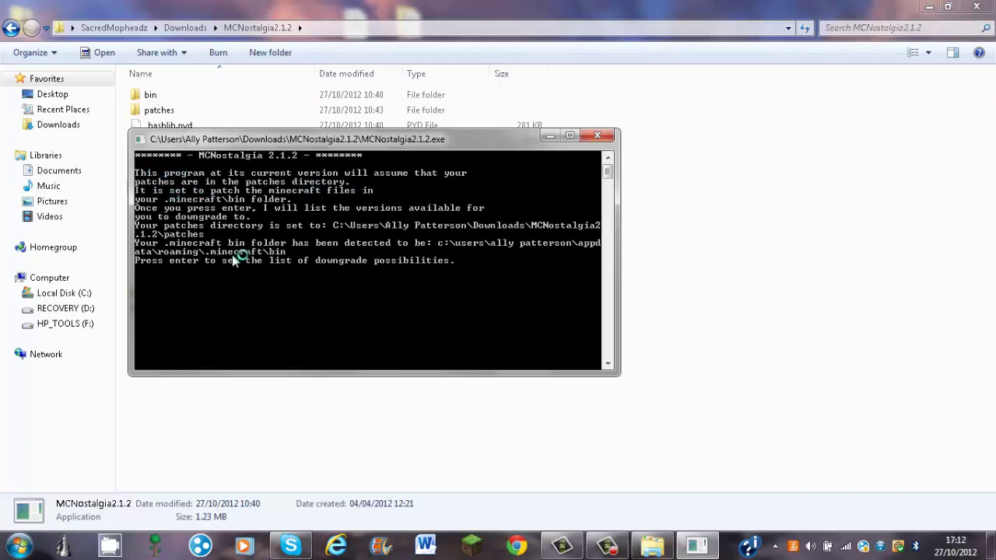
pyautogui.press('Return')
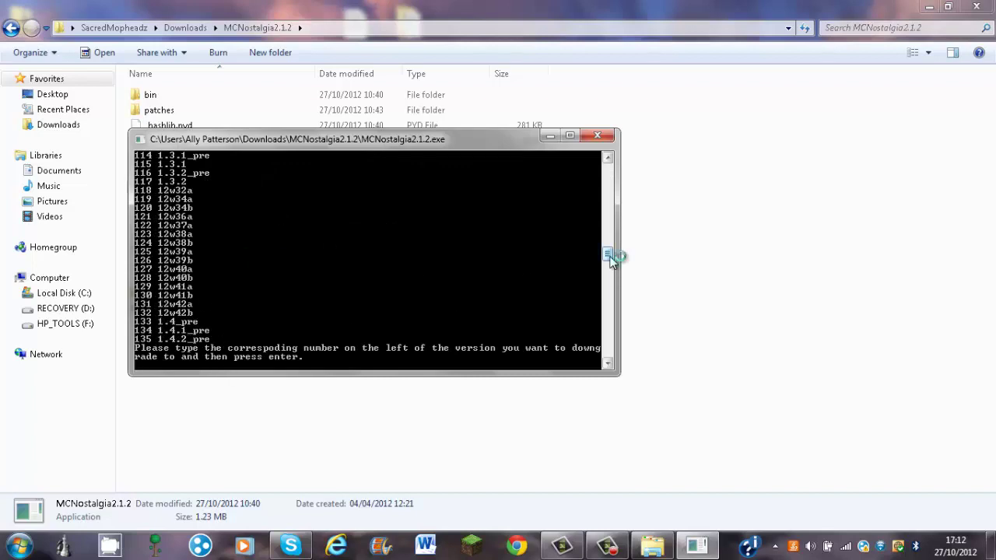
pyautogui.moveTo(608, 254); pyautogui.dragTo(605, 186)
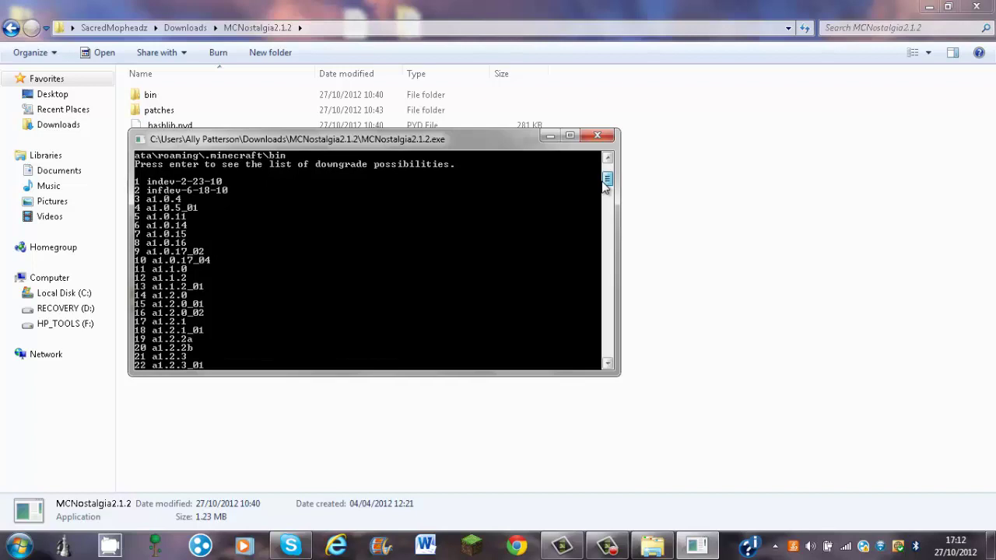
pyautogui.moveTo(605, 185); pyautogui.dragTo(605, 186)
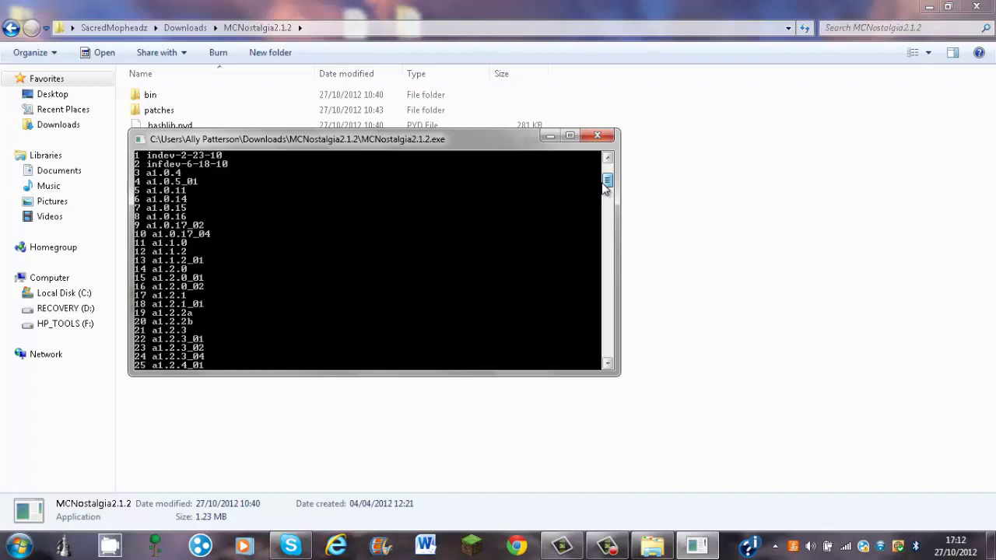
pyautogui.moveTo(605, 185); pyautogui.dragTo(607, 251)
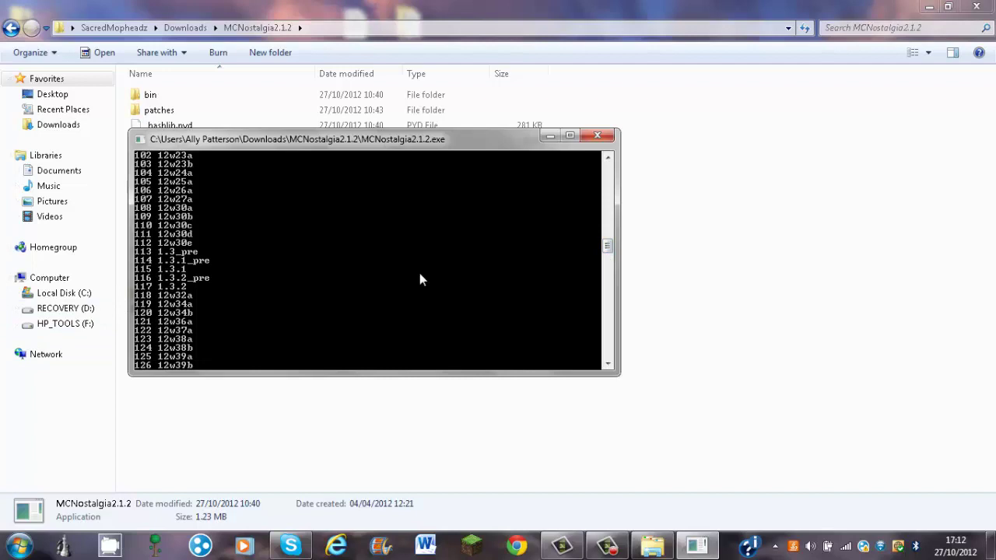
pyautogui.moveTo(609, 253); pyautogui.dragTo(609, 265)
pyautogui.write('117')
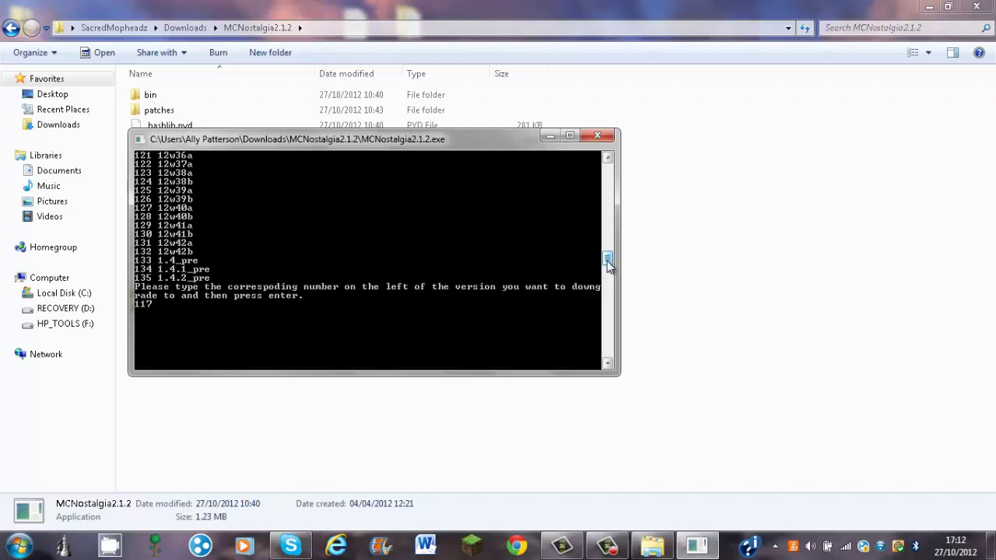
pyautogui.press('Return')
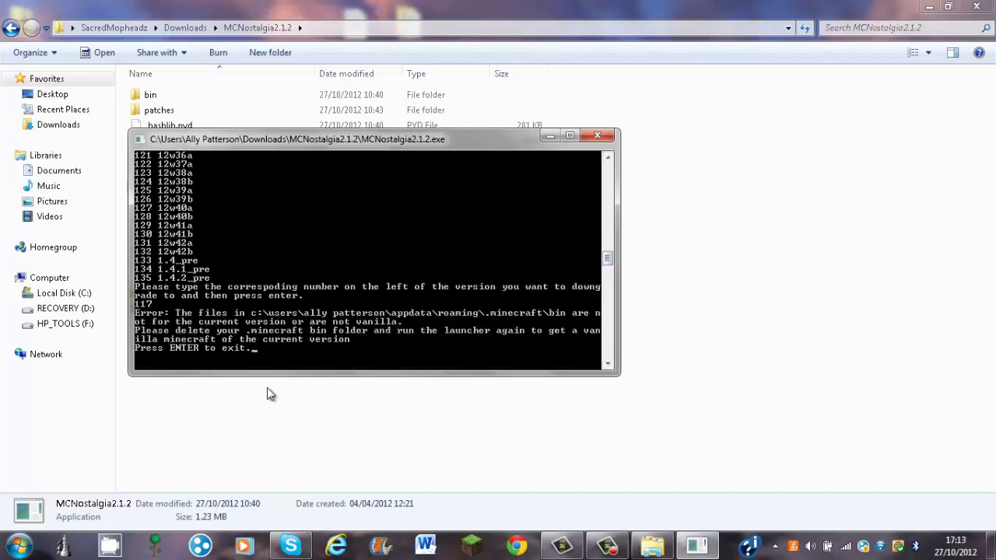
pyautogui.press('Return')
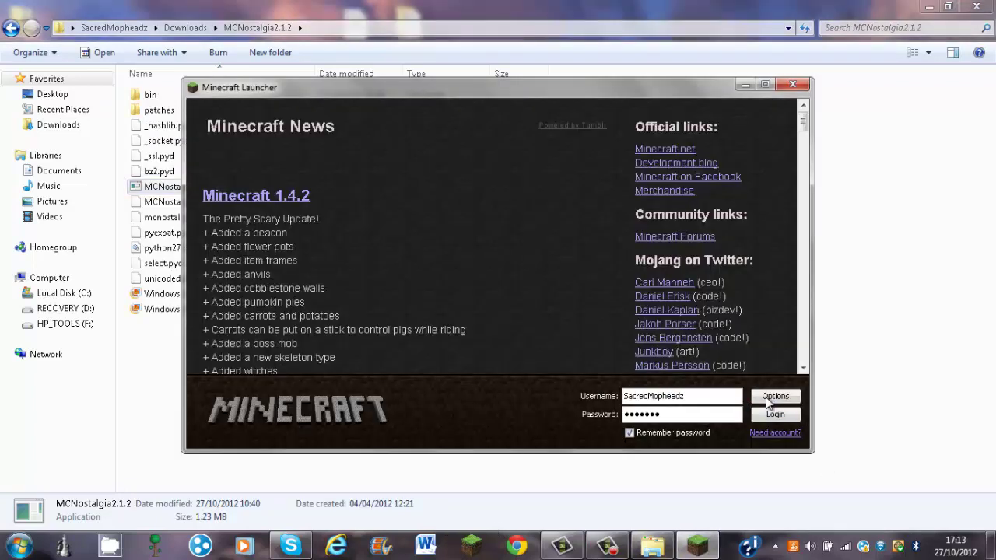
# Turn on Force update! in the launcher options and log in to re-download the game
pyautogui.click(767, 398)
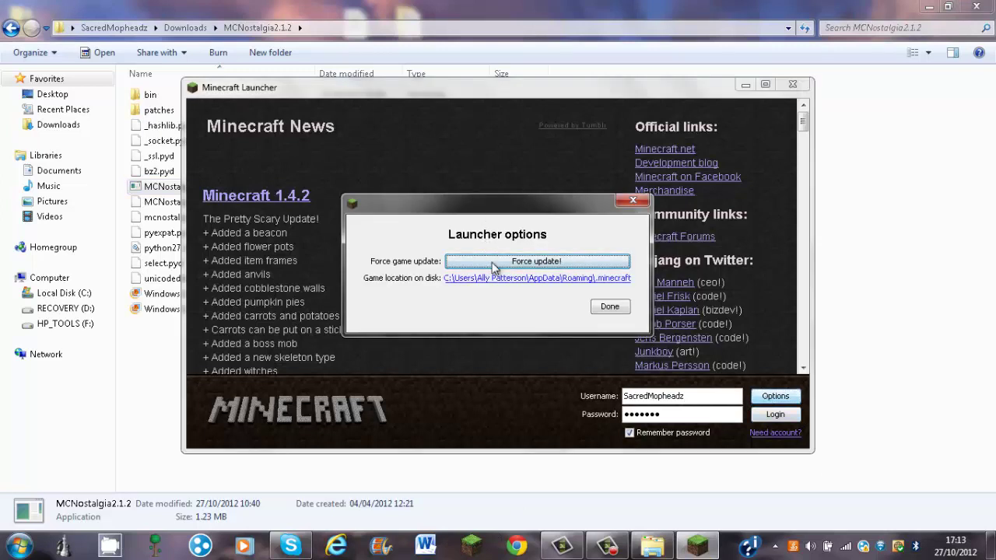
pyautogui.click(498, 263)
pyautogui.click(608, 308)
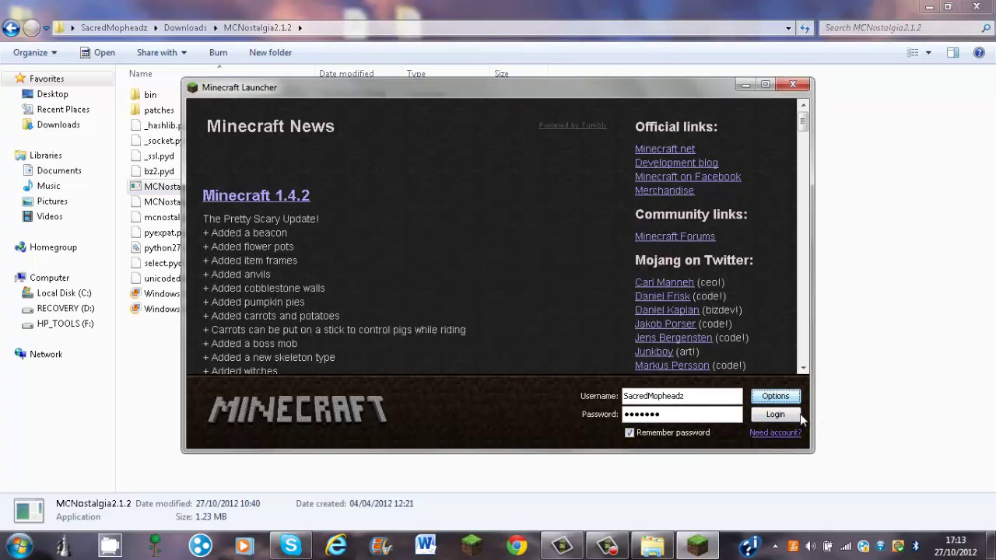
pyautogui.click(798, 414)
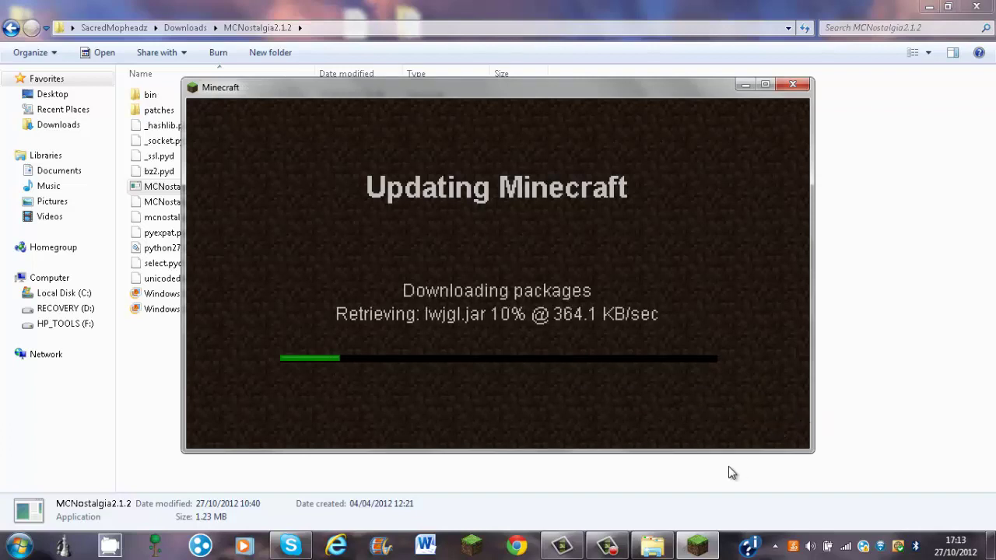
# Bring the game updater to the front and close it at the 1.4.2 title screen
pyautogui.rightClick(633, 550)
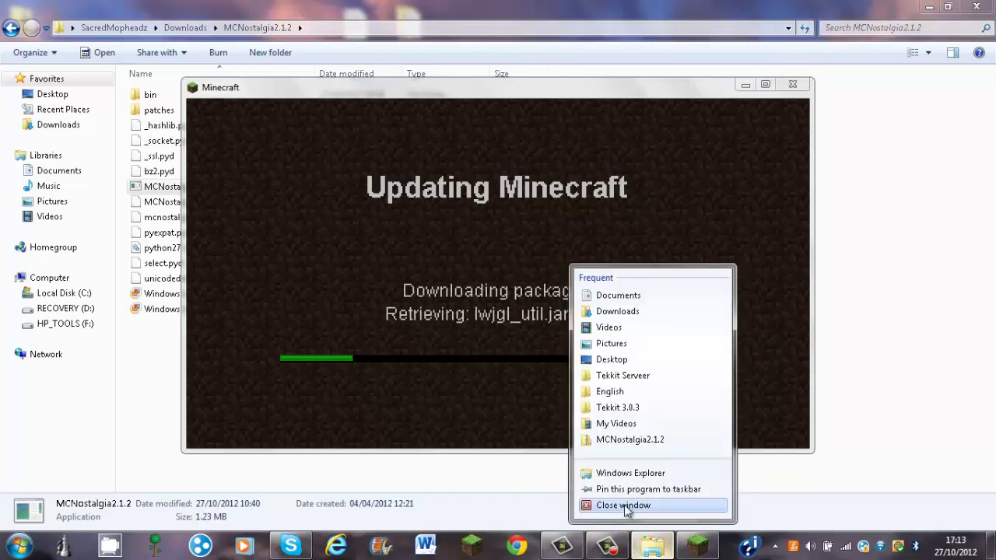
pyautogui.click(614, 514)
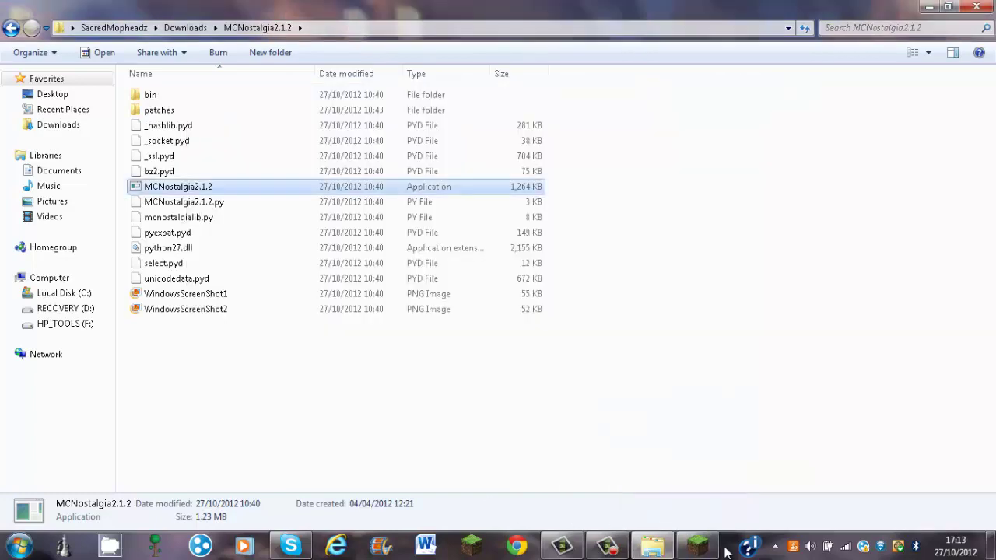
pyautogui.click(697, 546)
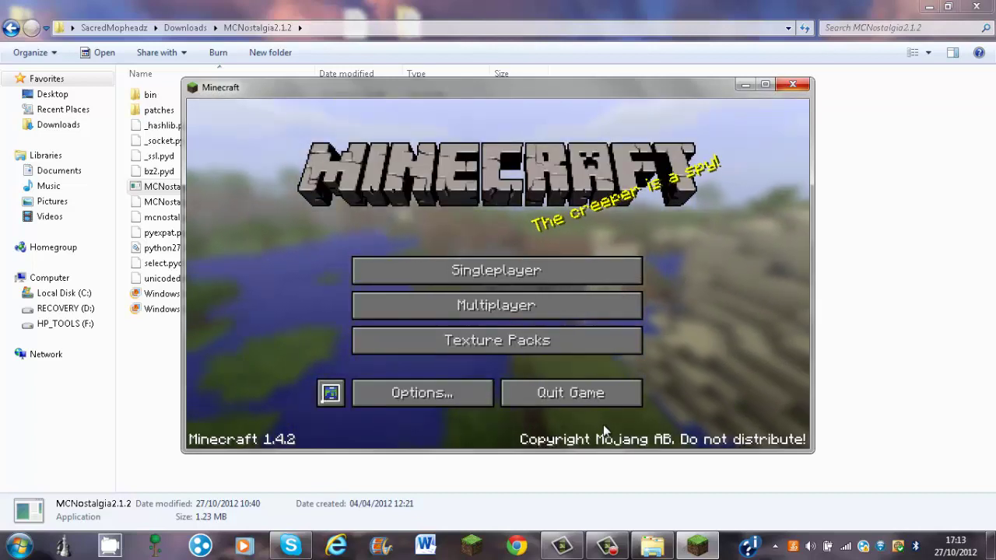
pyautogui.click(792, 84)
# Start MCNostalgia again and patch to version 117 (1.3.2)
pyautogui.doubleClick(225, 185)
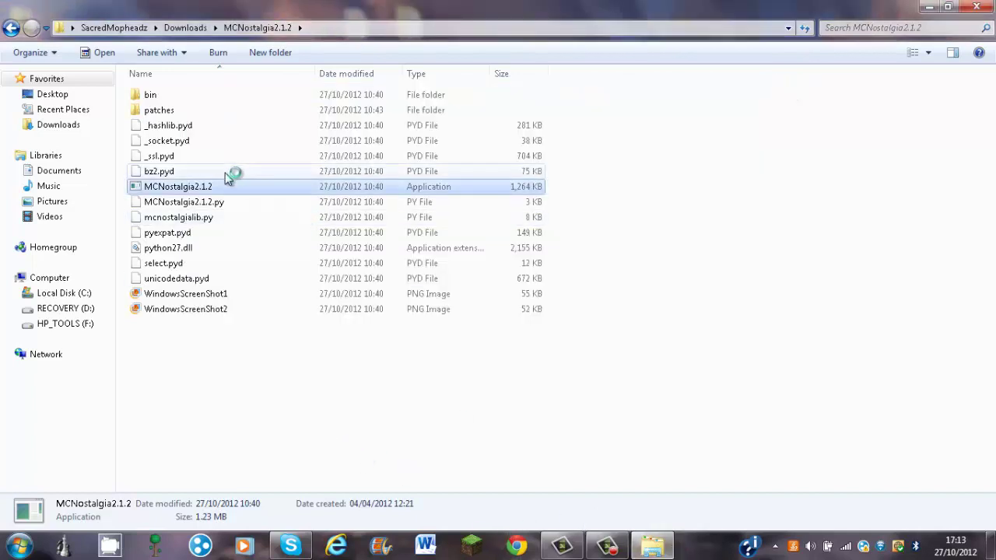
pyautogui.rightClick(187, 189)
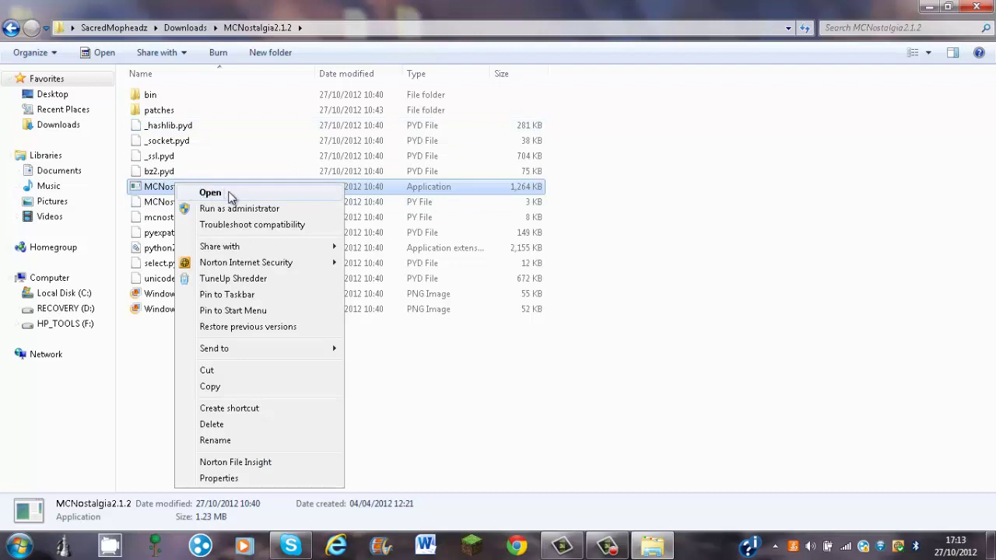
pyautogui.click(210, 193)
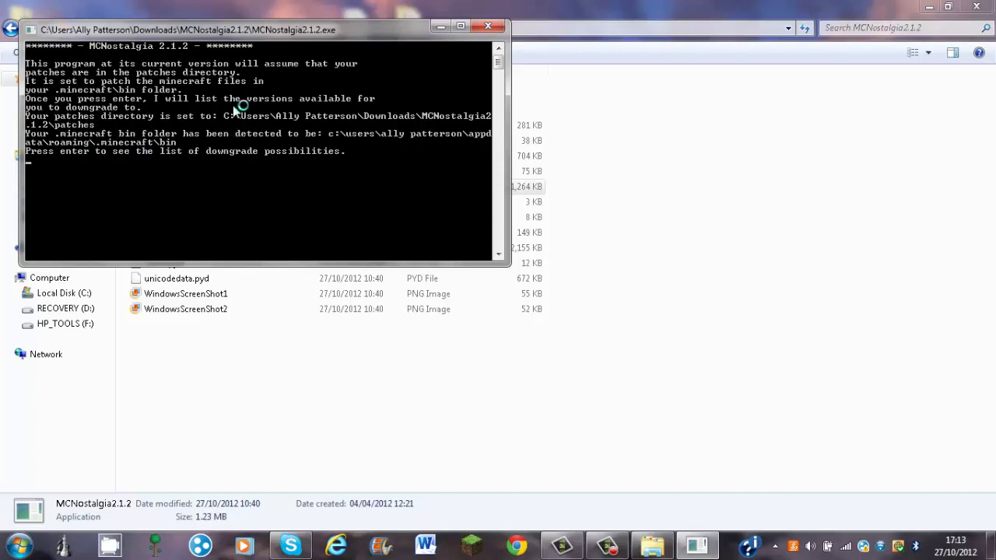
pyautogui.press('Return')
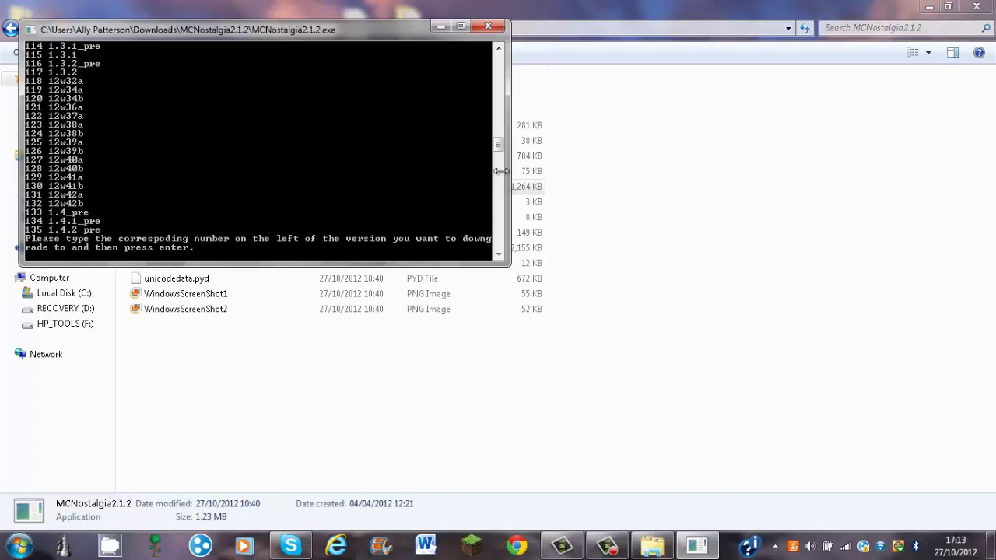
pyautogui.moveTo(504, 146); pyautogui.dragTo(498, 107)
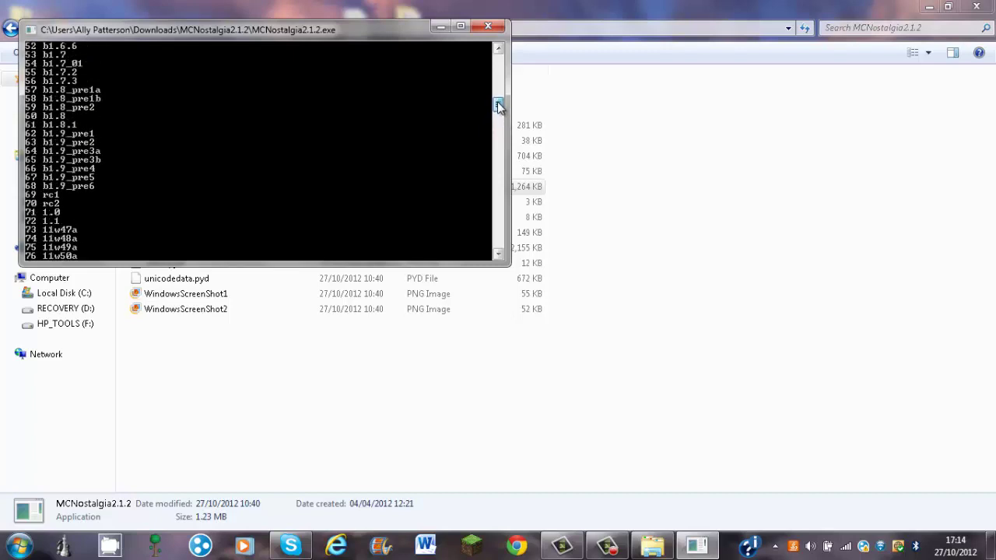
pyautogui.moveTo(499, 106)
pyautogui.mouseDown()
pyautogui.moveTo(499, 189)
pyautogui.moveTo(499, 152)
pyautogui.mouseUp()
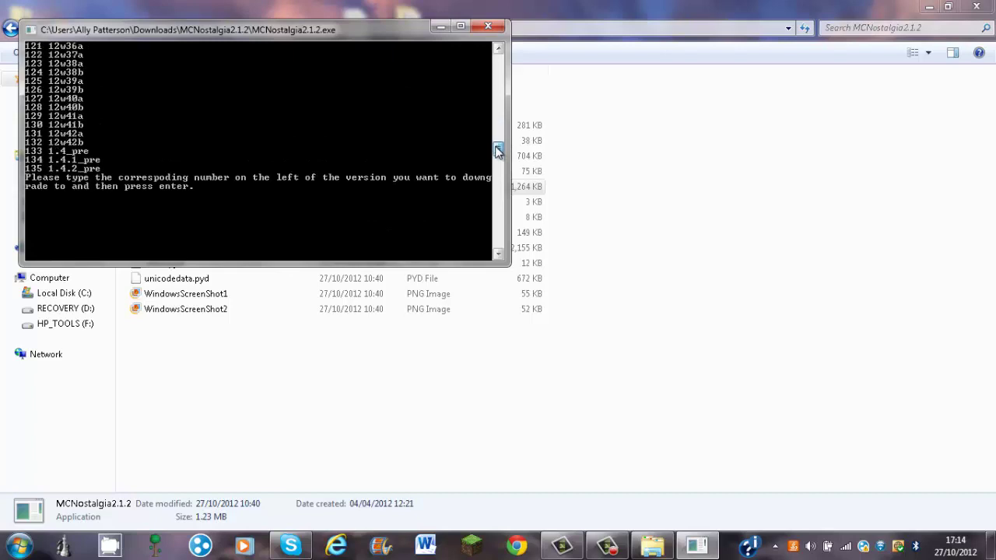
pyautogui.write('117')
pyautogui.press('Return')
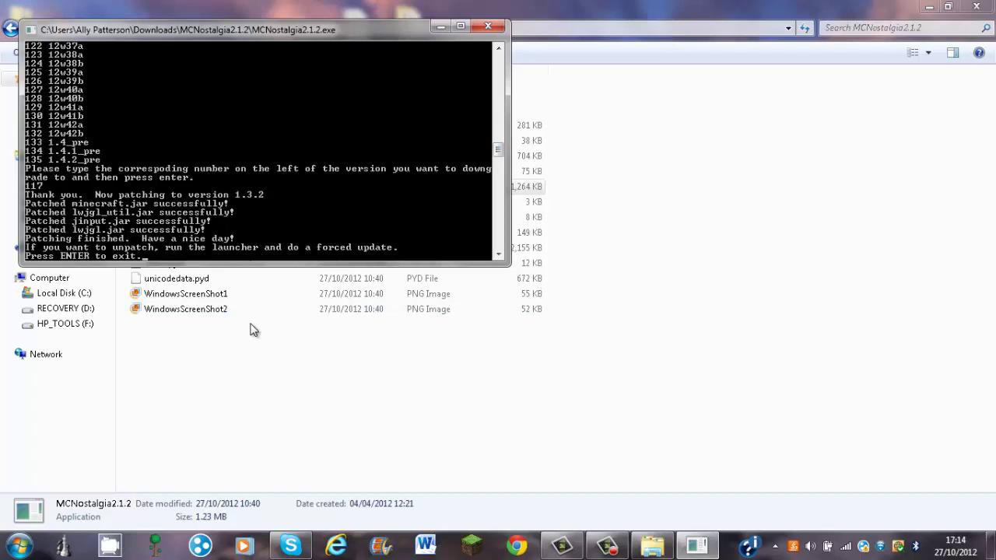
# Exit the patcher and log in to confirm the Minecraft 1.3.2 title screen, then return to Explorer
pyautogui.press('Return')
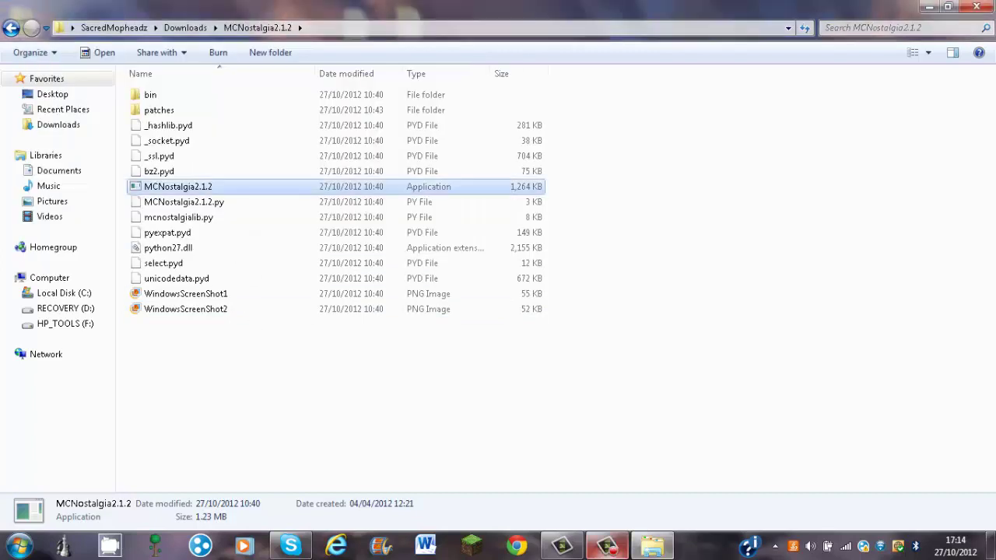
pyautogui.click(467, 548)
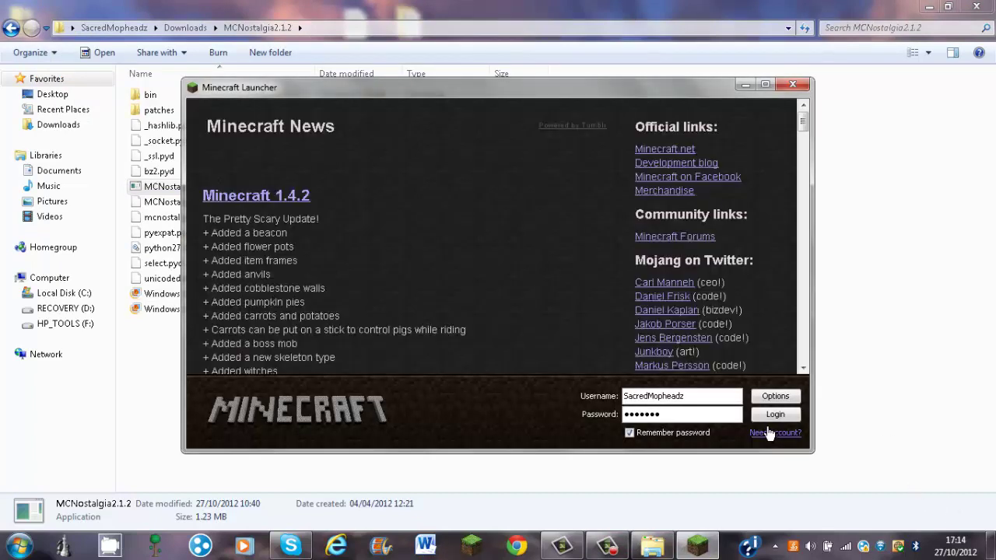
pyautogui.click(767, 417)
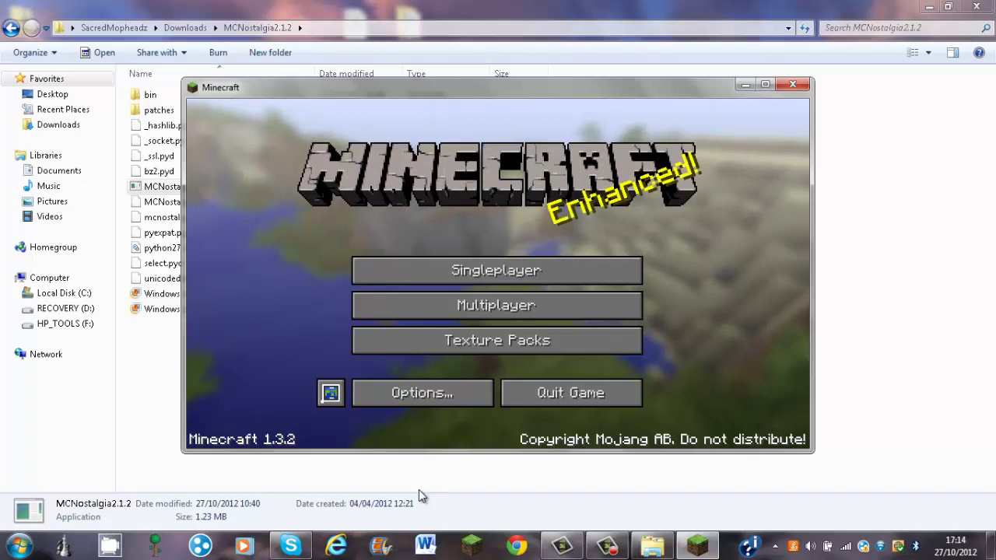
pyautogui.click(172, 351)
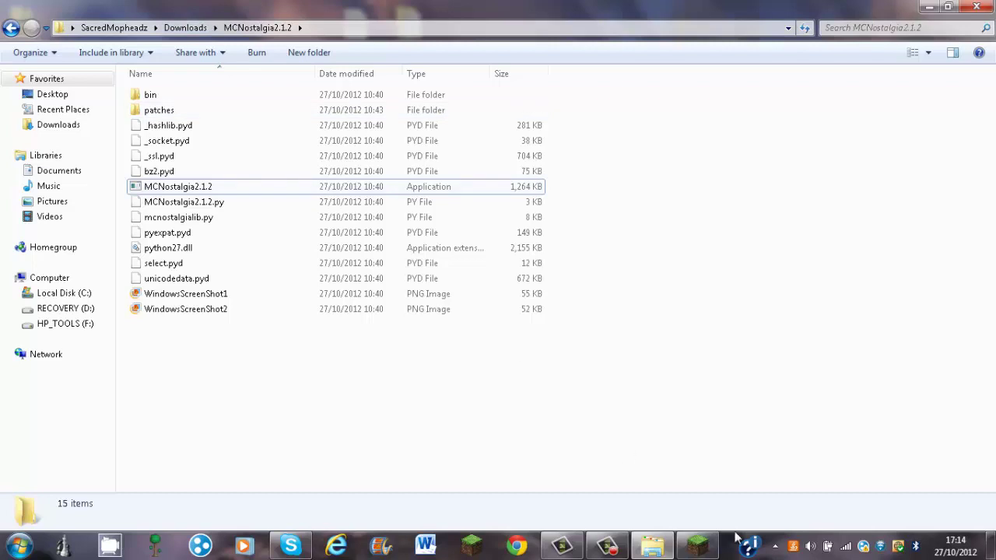
pyautogui.moveTo(652, 545)
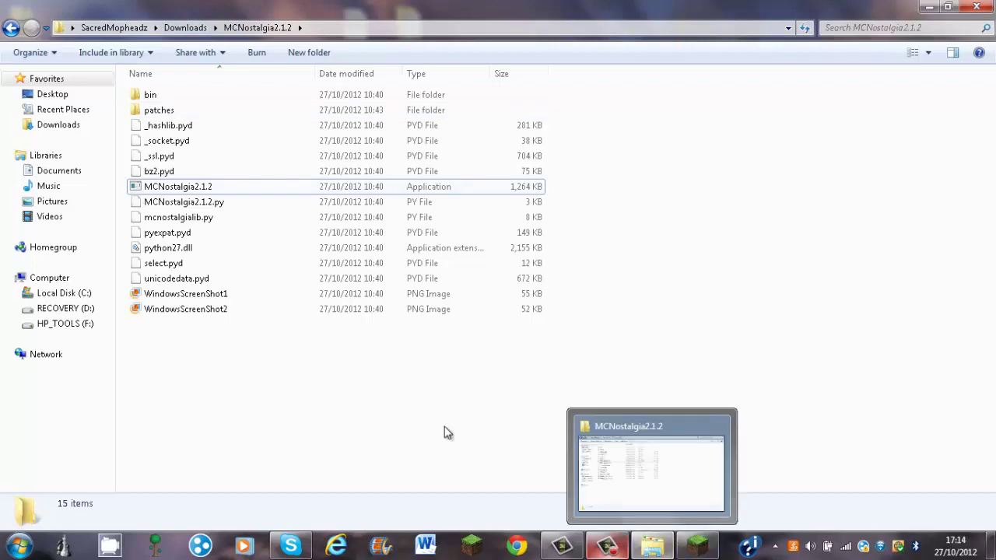